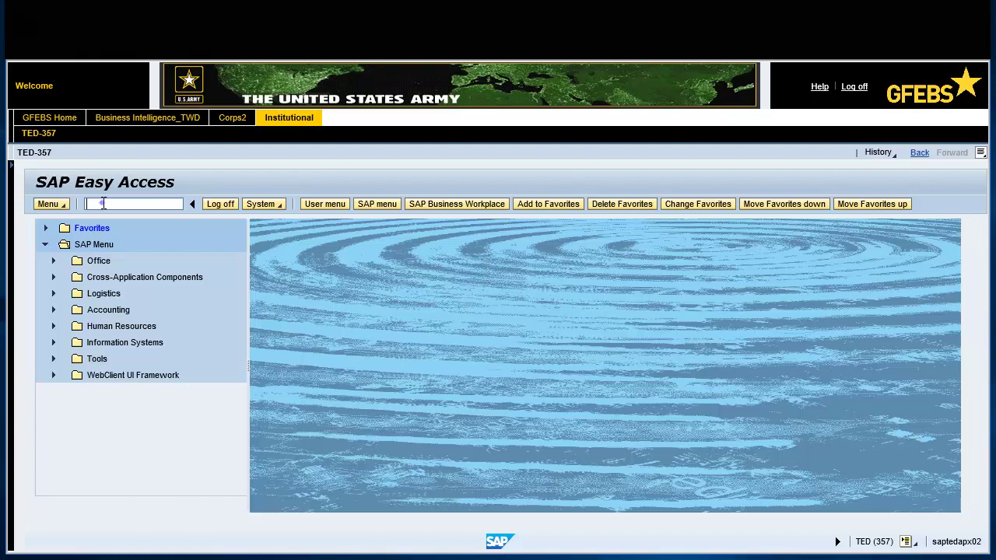
- Start transaction F110 to reach the Automatic Payment Transactions: Status screen
text(F110)
key(Return)
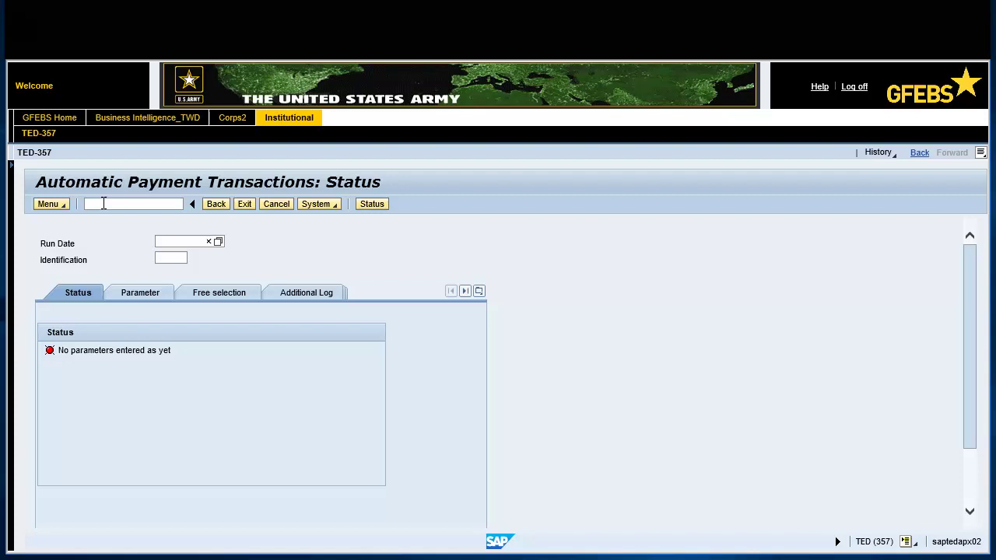
- Enter run date 12/08/2017 and identification EF500, then confirm
click(161, 241)
text(12/08/2017)
click(157, 260)
text(EF500)
key(Return)
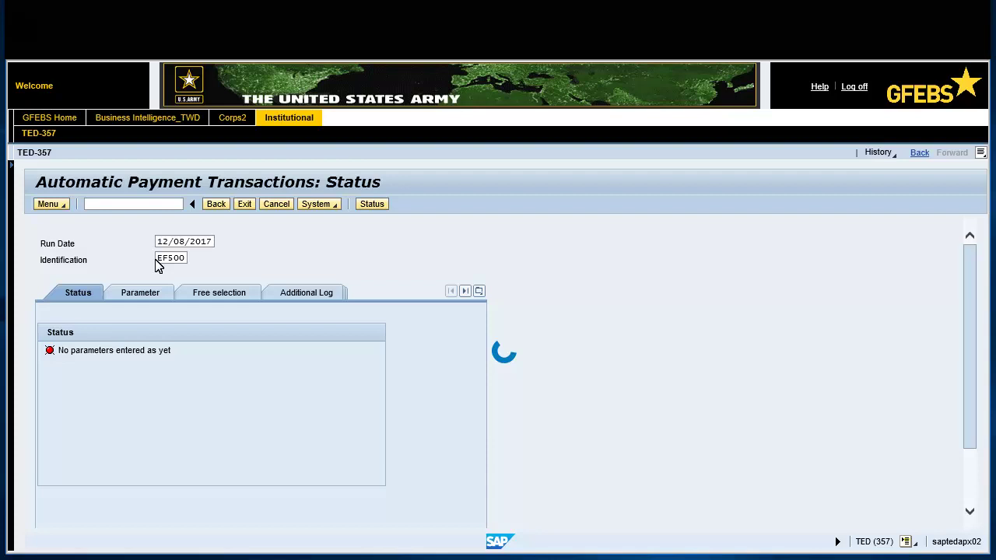
- On the Parameter tab, enter company code ARMY with next payment date 01/07/2018
click(134, 296)
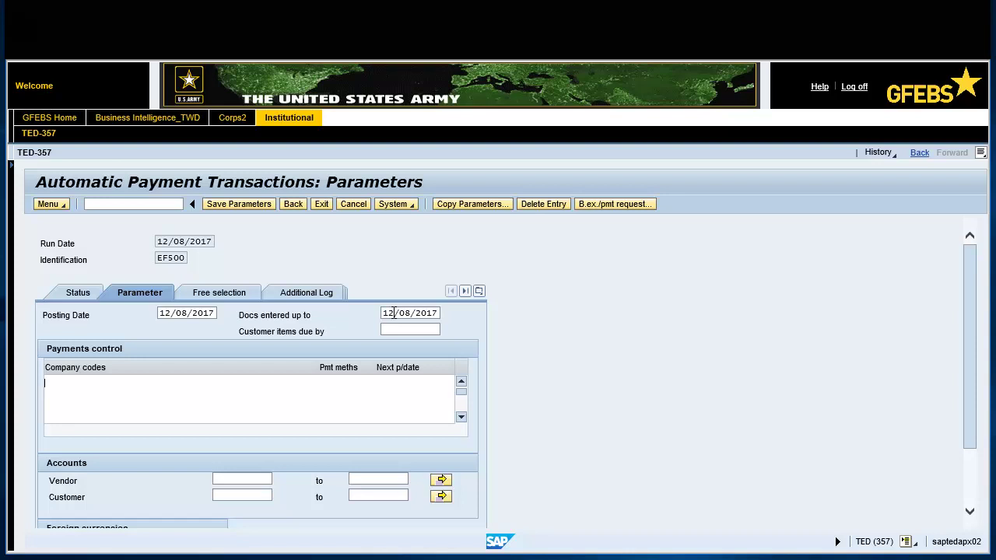
text(ARMY)
text(01/07/2018)
click(388, 384)
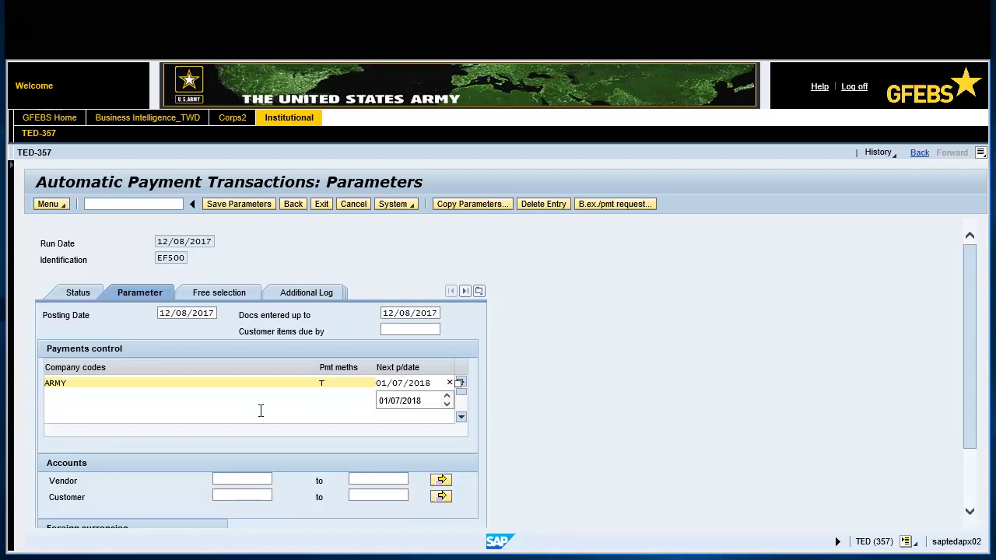
- Add vendor OCP85 and exchange rate type M to the run parameters
click(222, 478)
text(OCP85)
click(225, 480)
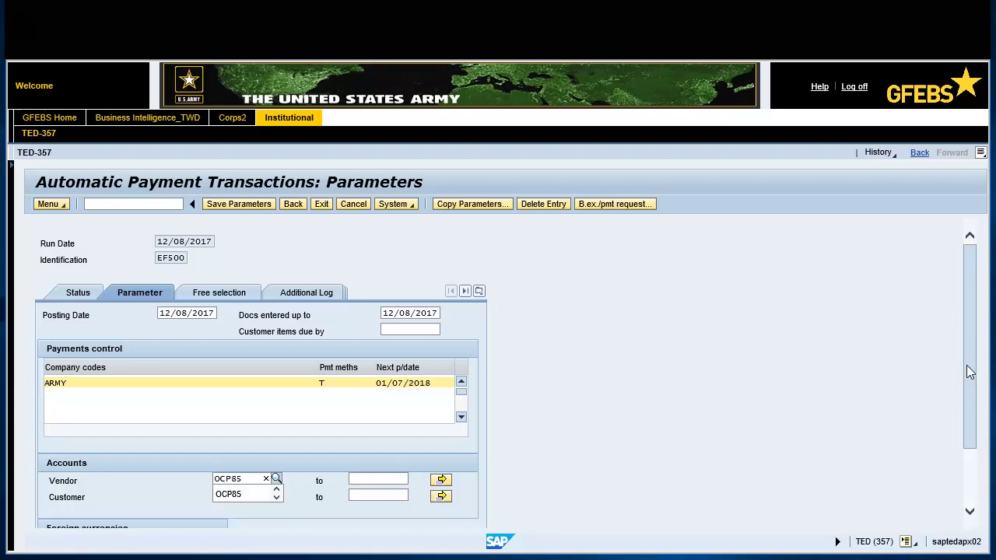
scroll(906, 366, down, 2)
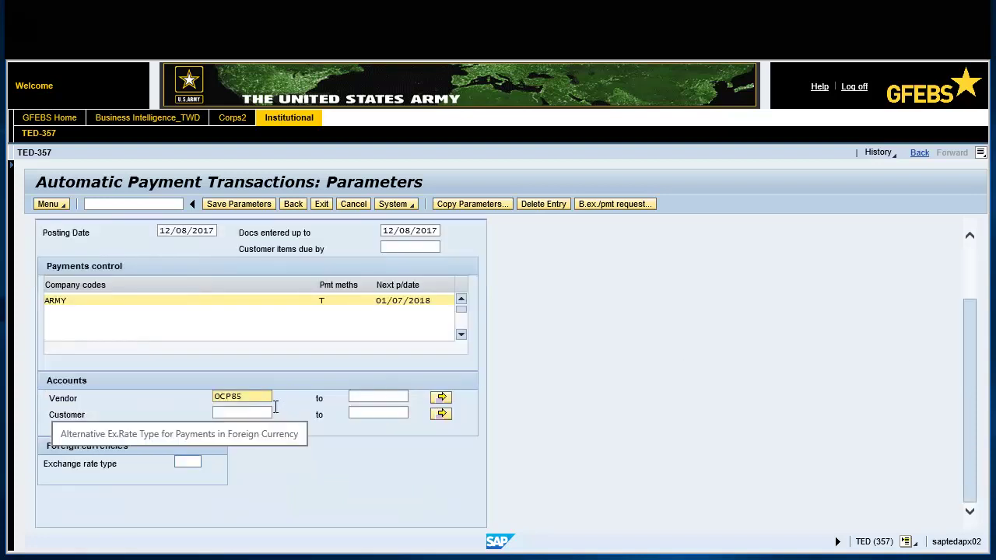
click(182, 462)
text(M)
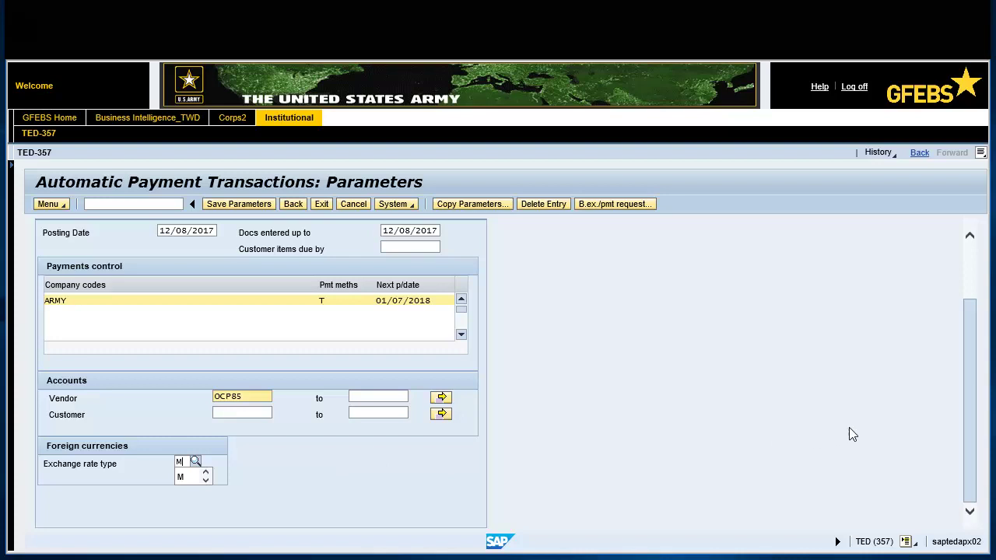
scroll(969, 377, up, 3)
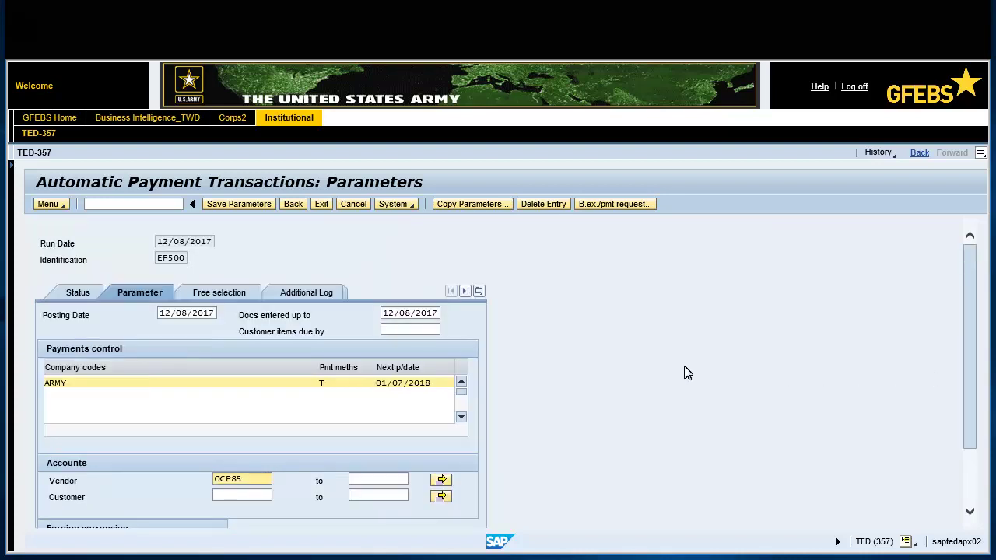
click(226, 292)
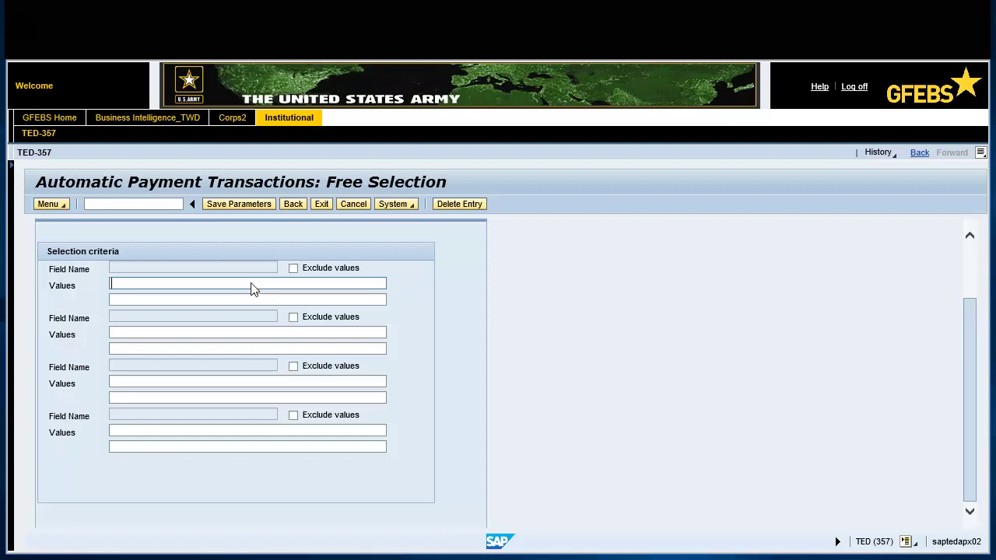
click(263, 267)
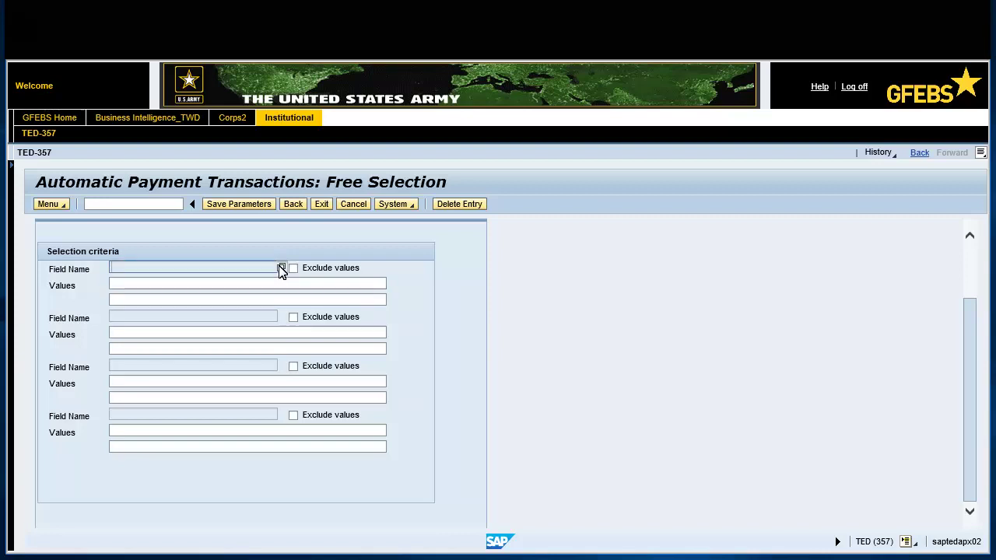
click(282, 268)
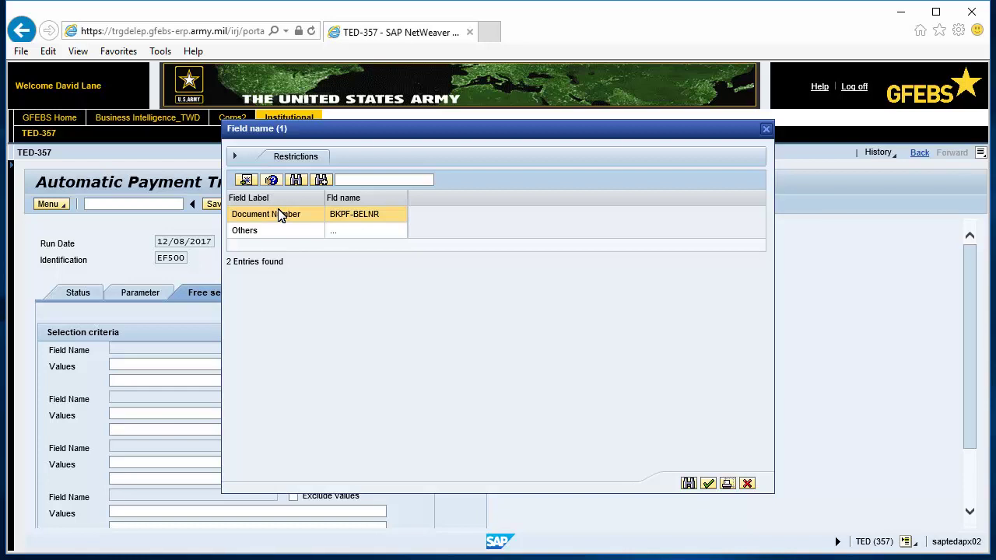
click(708, 483)
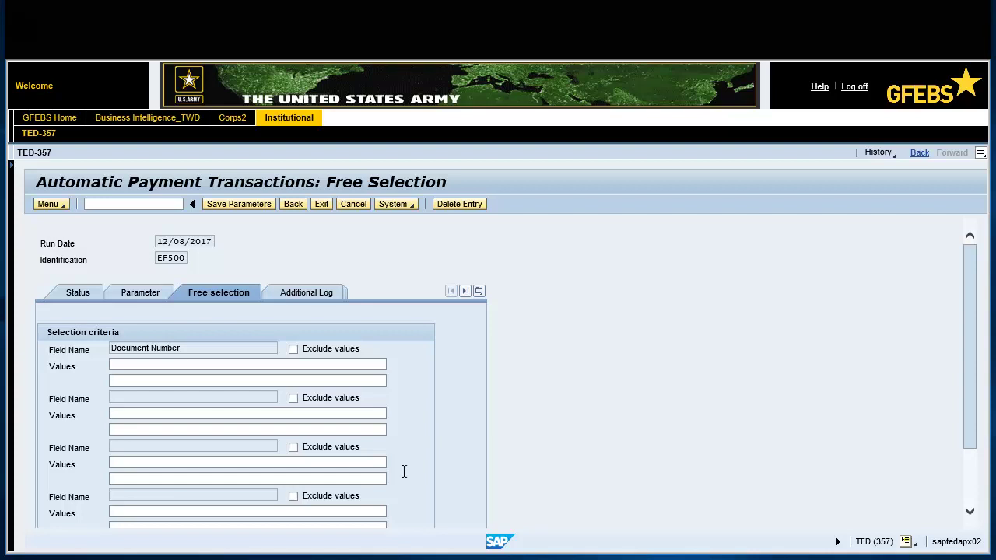
click(114, 363)
key(ctrl+z)
key(ctrl+v)
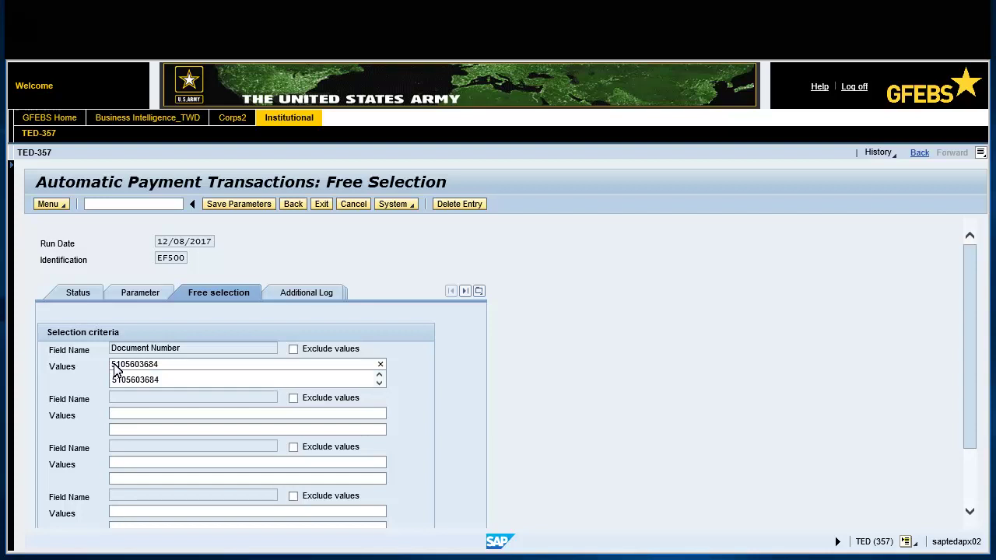
- Turn on logging of payment document line items for vendors OCP85 to OCP85
click(299, 294)
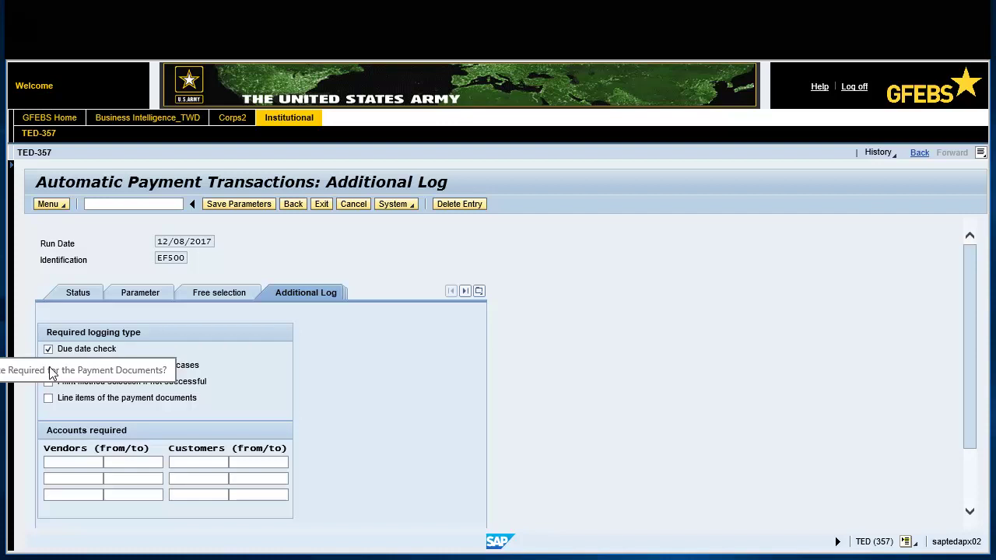
click(48, 399)
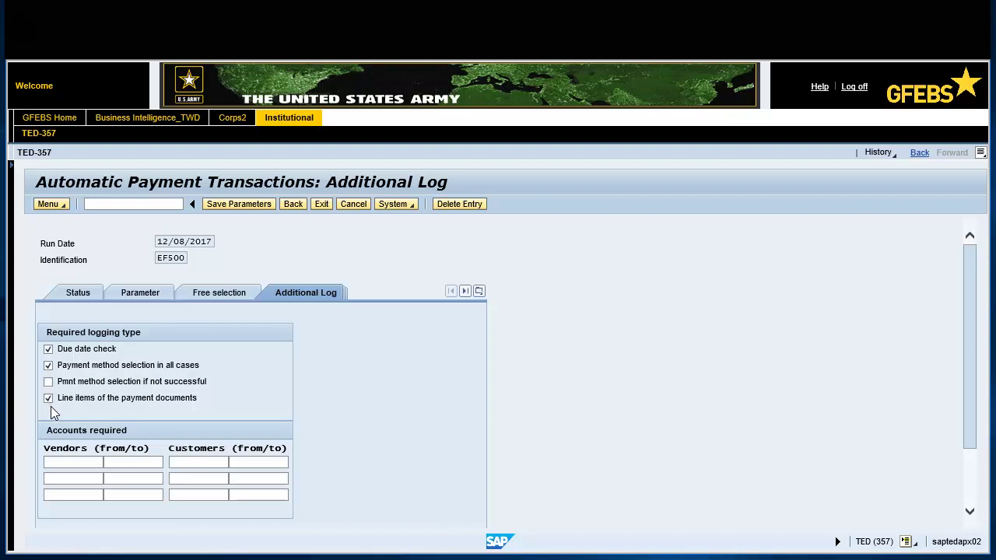
click(54, 461)
text(OCP85)
click(108, 460)
text(OCP85)
click(111, 464)
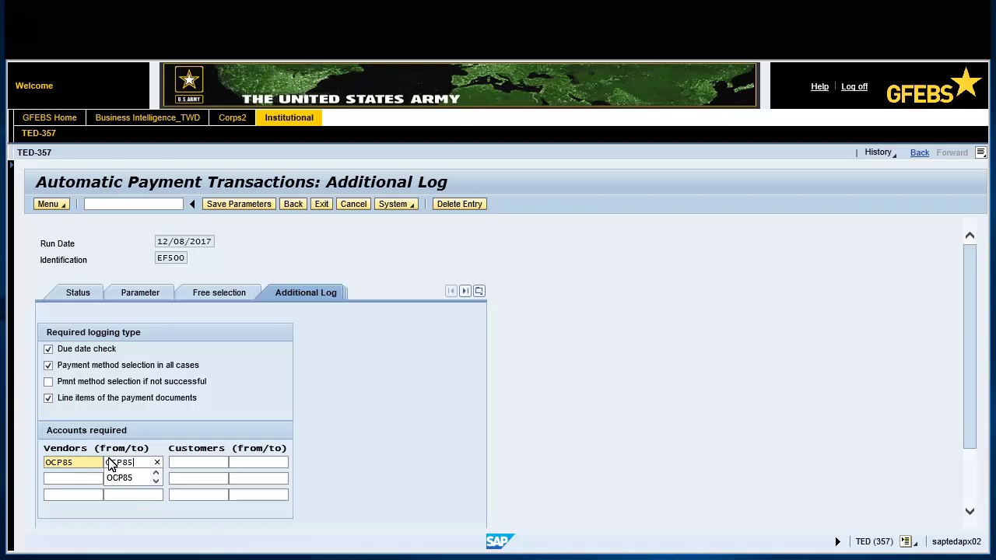
- Return to the Status tab and confirm saving the run parameters
click(78, 292)
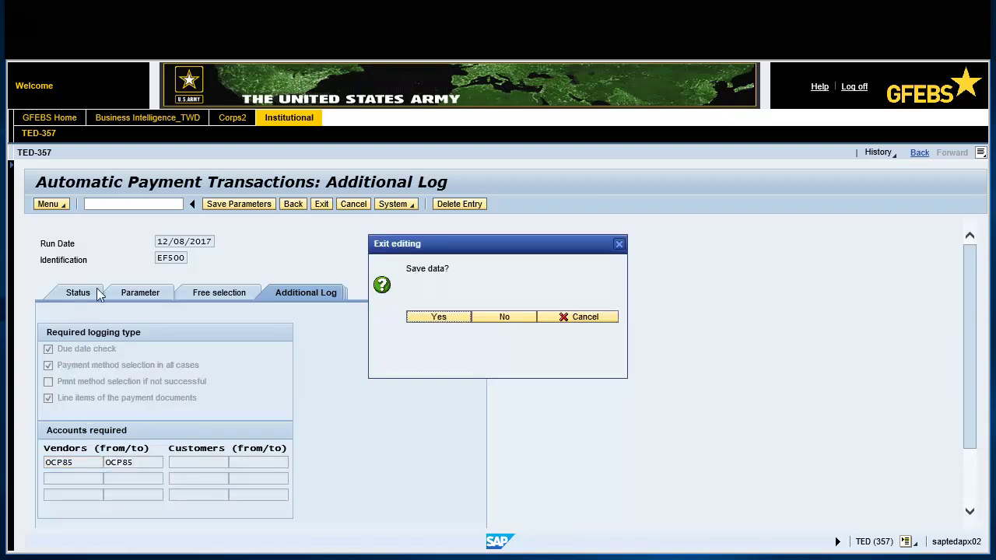
click(417, 319)
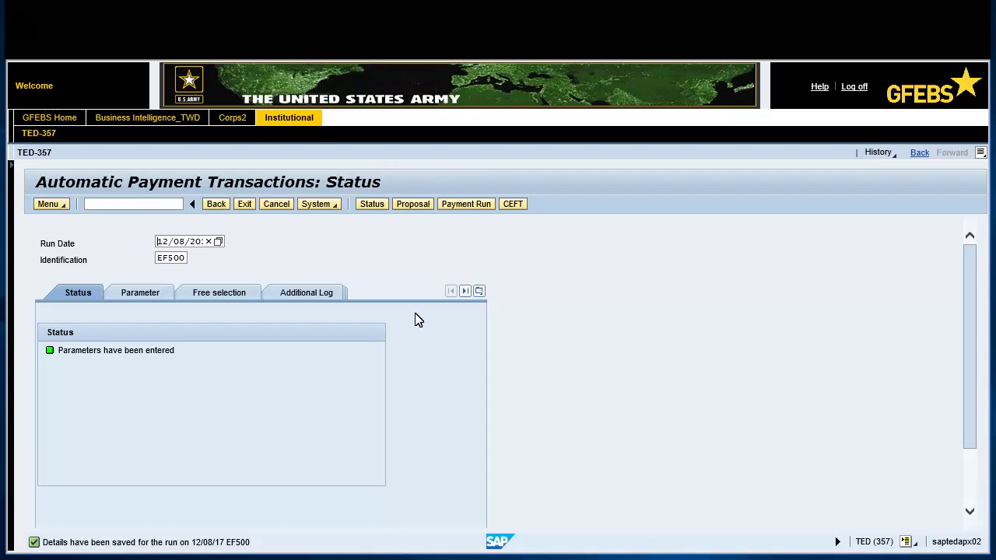
- Schedule the payment proposal with Start immediately checked
click(413, 203)
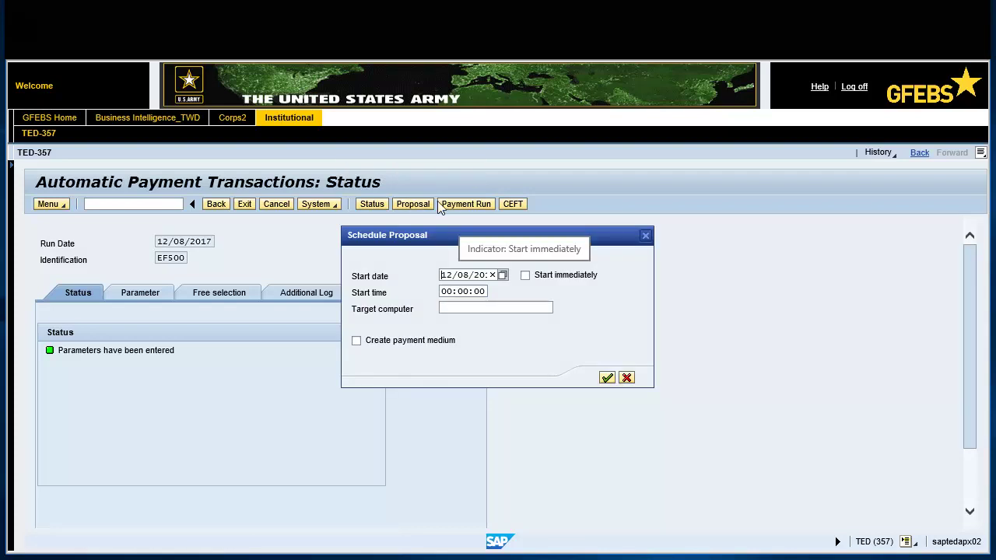
click(525, 276)
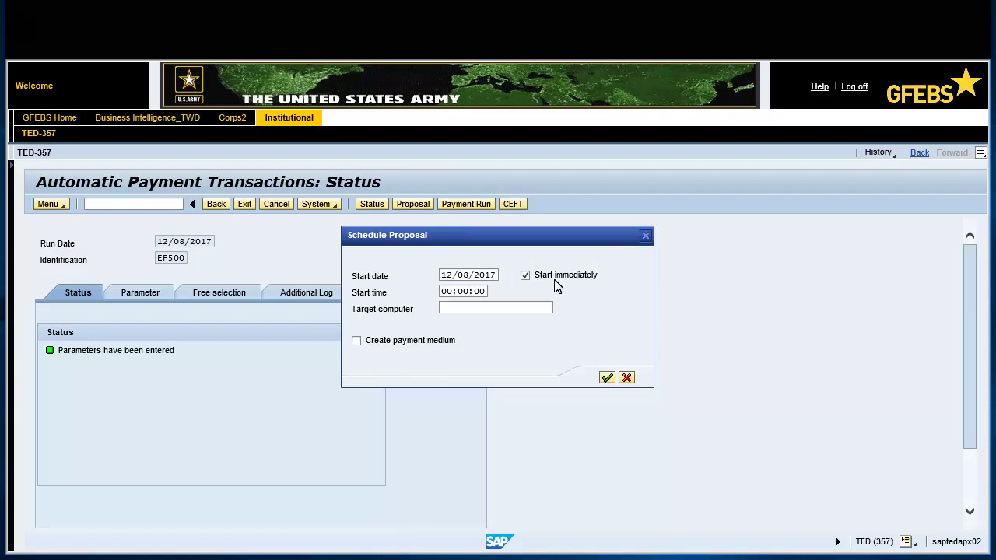
click(607, 377)
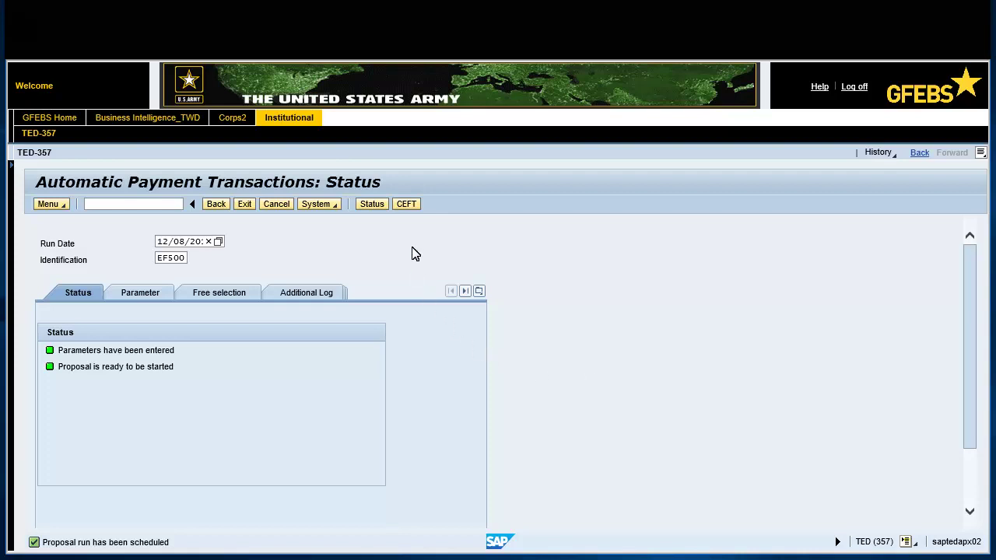
- Review the CEFT vendor interface summary, then close it
click(406, 204)
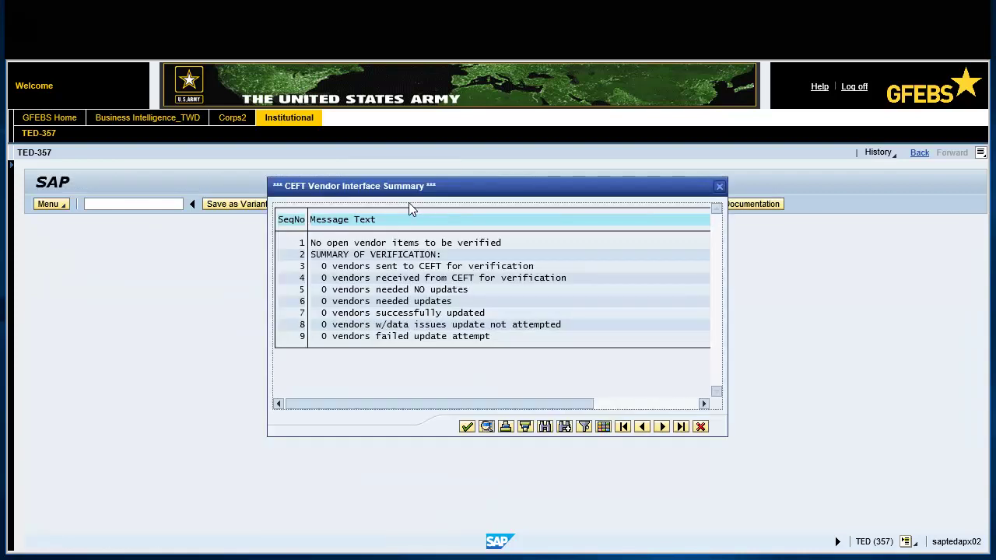
click(357, 280)
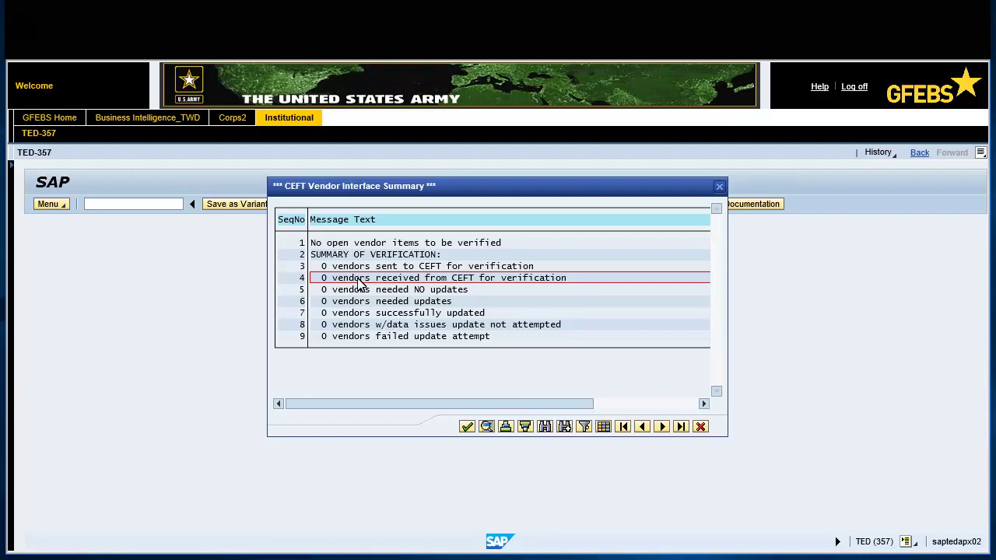
click(467, 426)
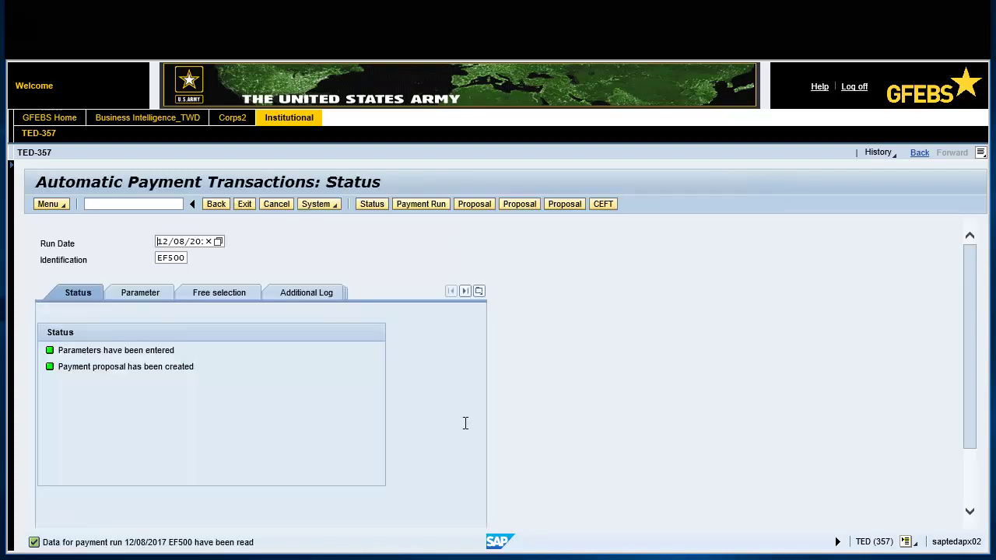